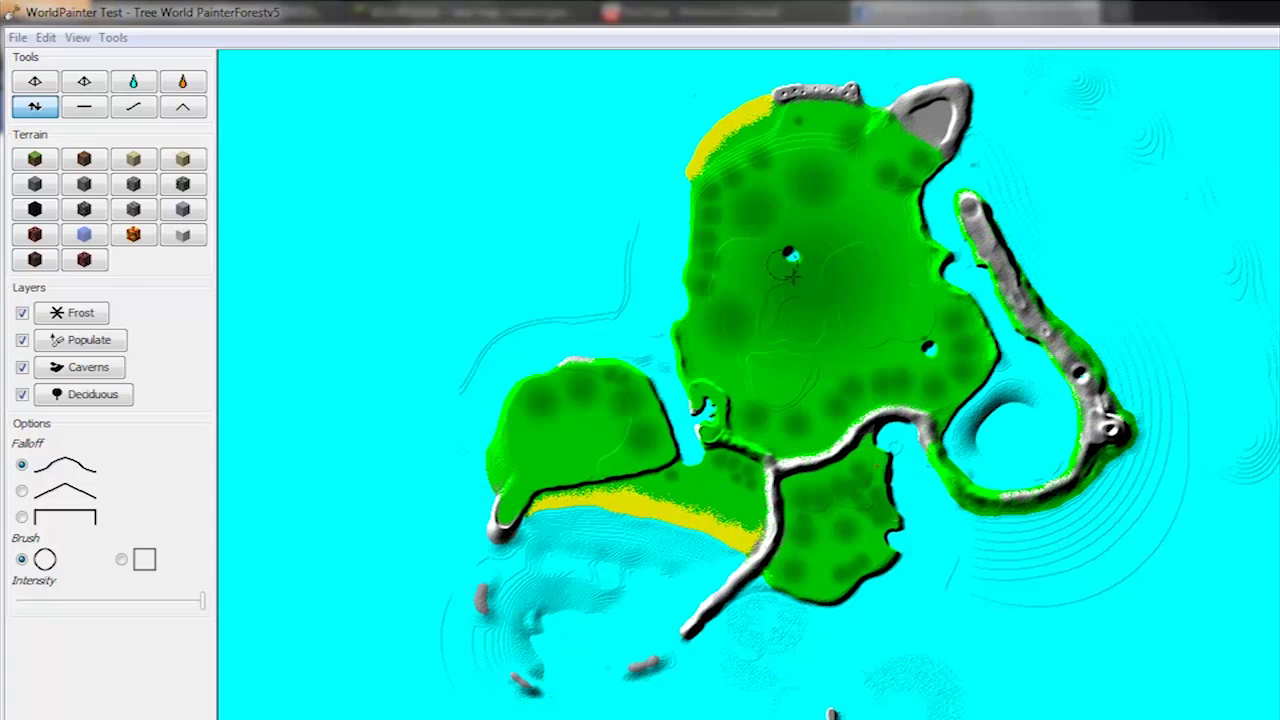
# Open the File menu over the existing Tree World island world
pyautogui.click(20, 37)
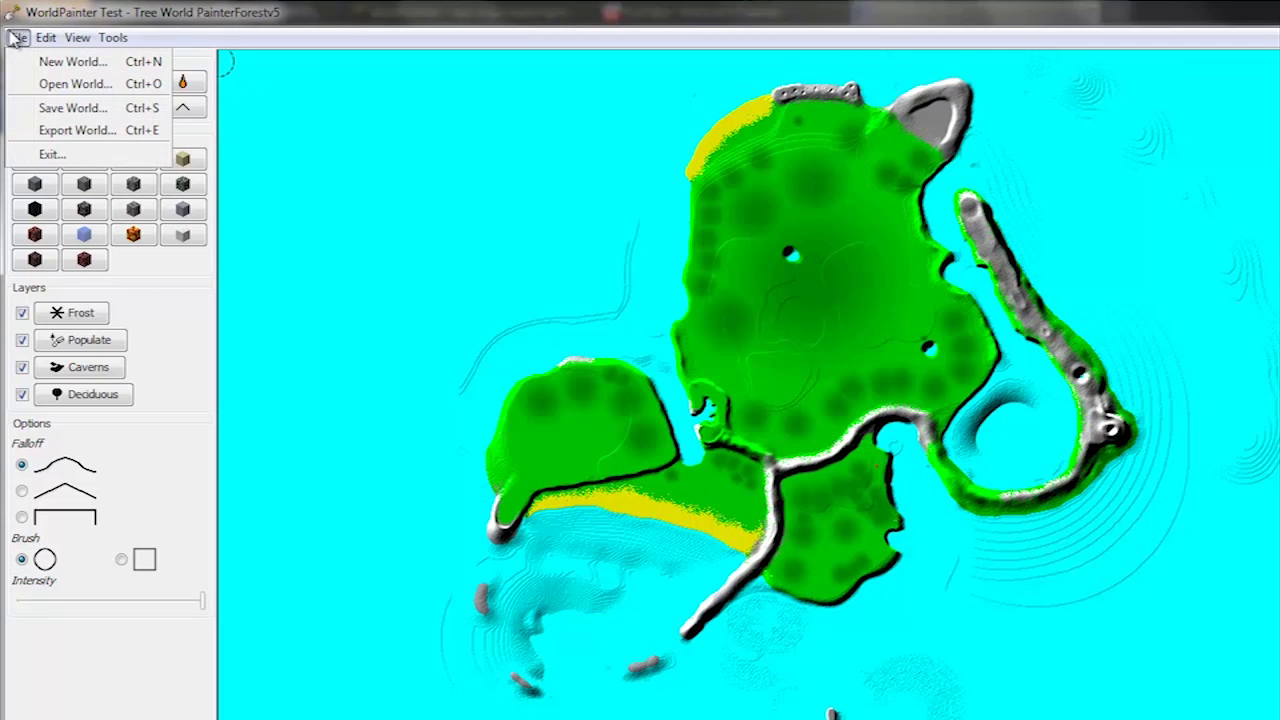
# Create a new 5×5-tile hilly Generated World with water level 53 and GRASS surface
pyautogui.click(46, 60)
pyautogui.moveTo(881, 322); pyautogui.dragTo(714, 240)
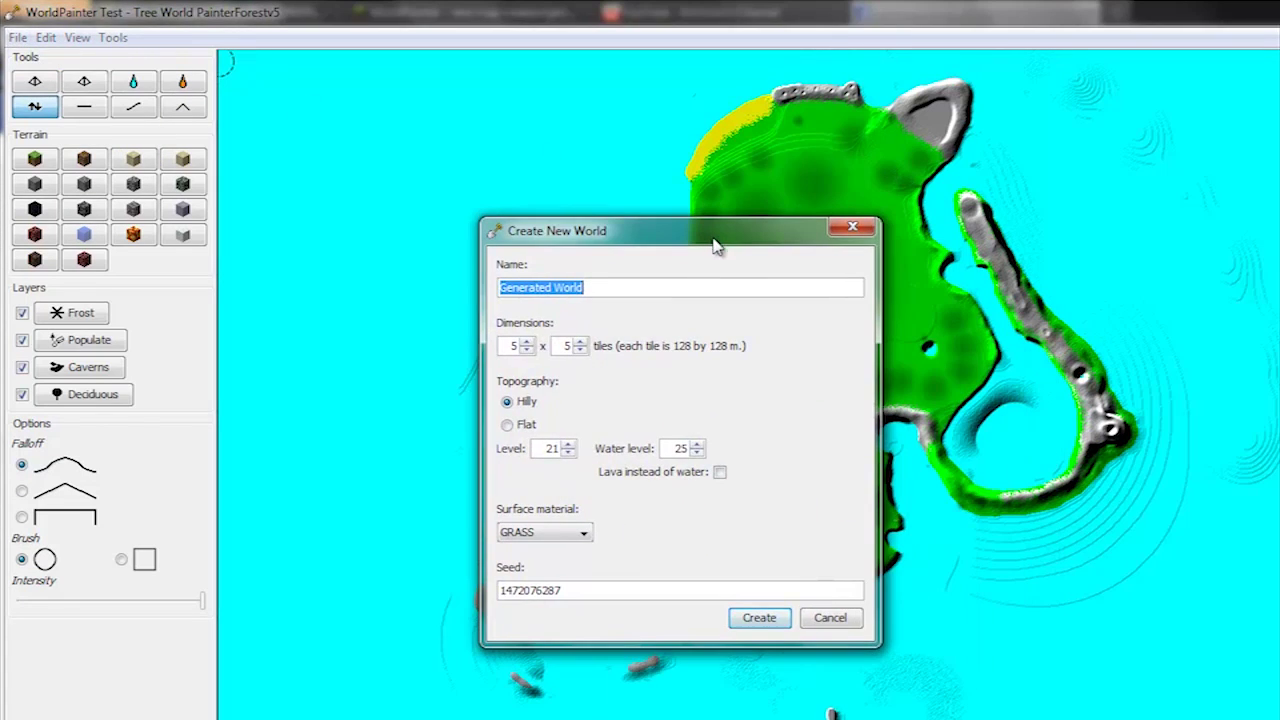
pyautogui.moveTo(626, 238); pyautogui.dragTo(478, 165)
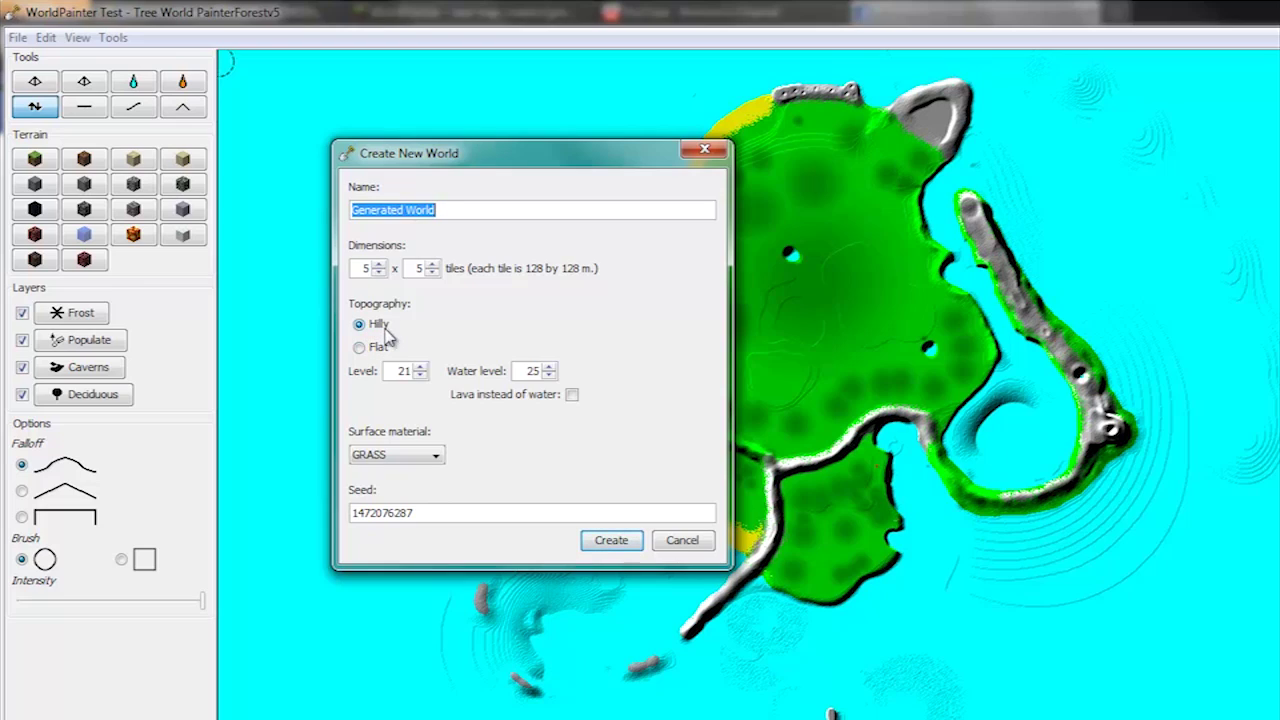
pyautogui.click(548, 367)
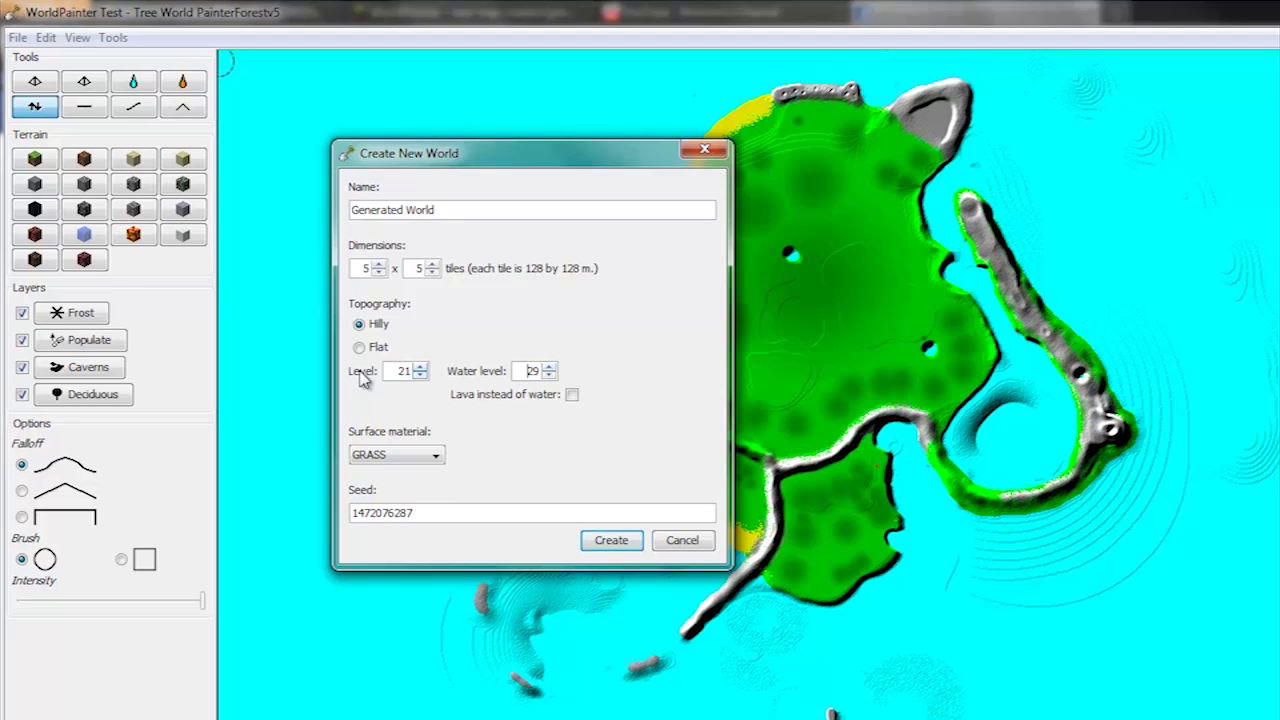
pyautogui.click(392, 372)
pyautogui.doubleClick(546, 367)
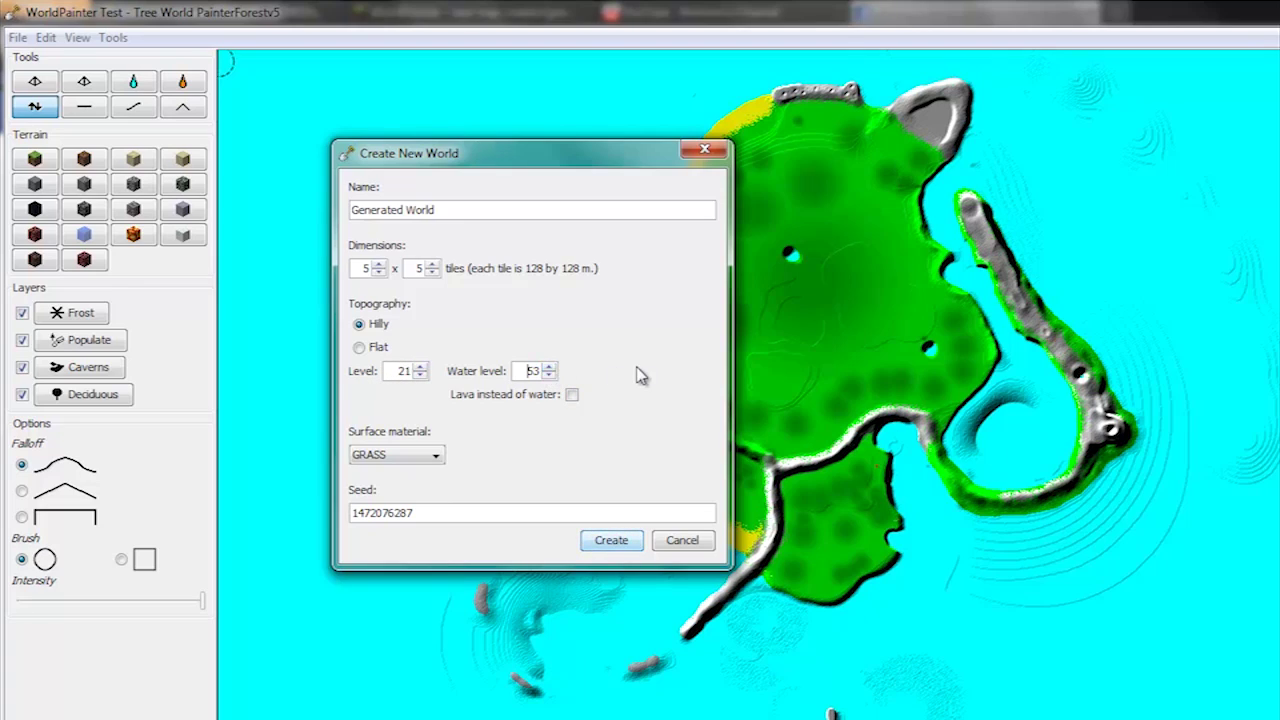
pyautogui.click(418, 463)
pyautogui.scroll(-2, 440, 492)
pyautogui.scroll(2, 440, 492)
pyautogui.click(612, 549)
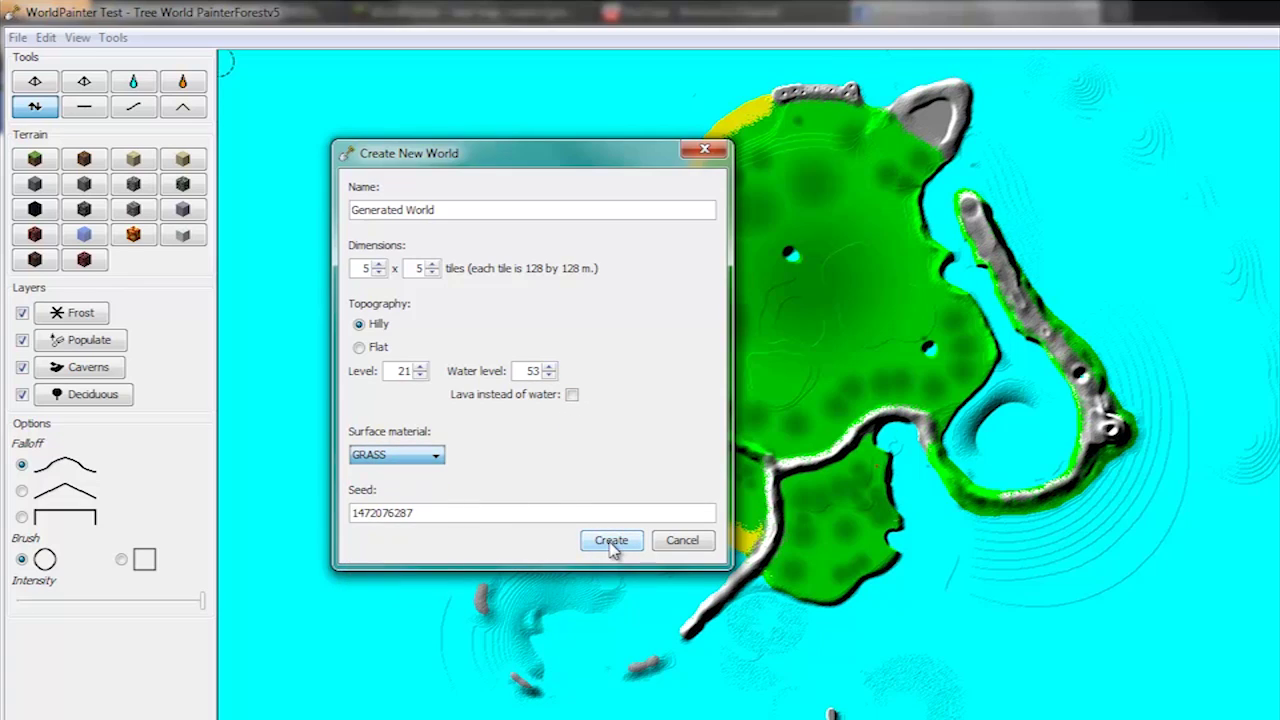
pyautogui.click(611, 540)
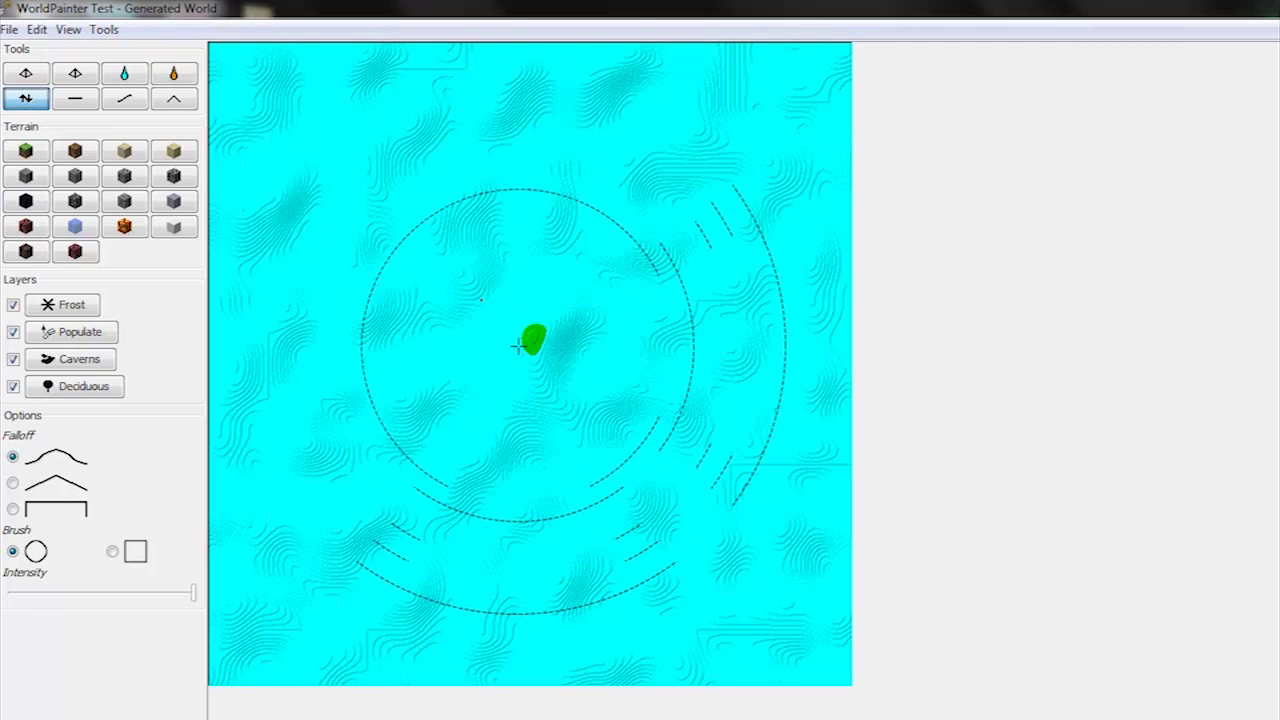
# Raise a grassy landmass above the water at the centre of the map
pyautogui.scroll(-2, 517, 346)
pyautogui.moveTo(523, 363)
pyautogui.mouseDown()
pyautogui.moveTo(522, 350)
pyautogui.moveTo(462, 326)
pyautogui.moveTo(431, 374)
pyautogui.moveTo(500, 371)
pyautogui.moveTo(382, 289)
pyautogui.mouseUp()
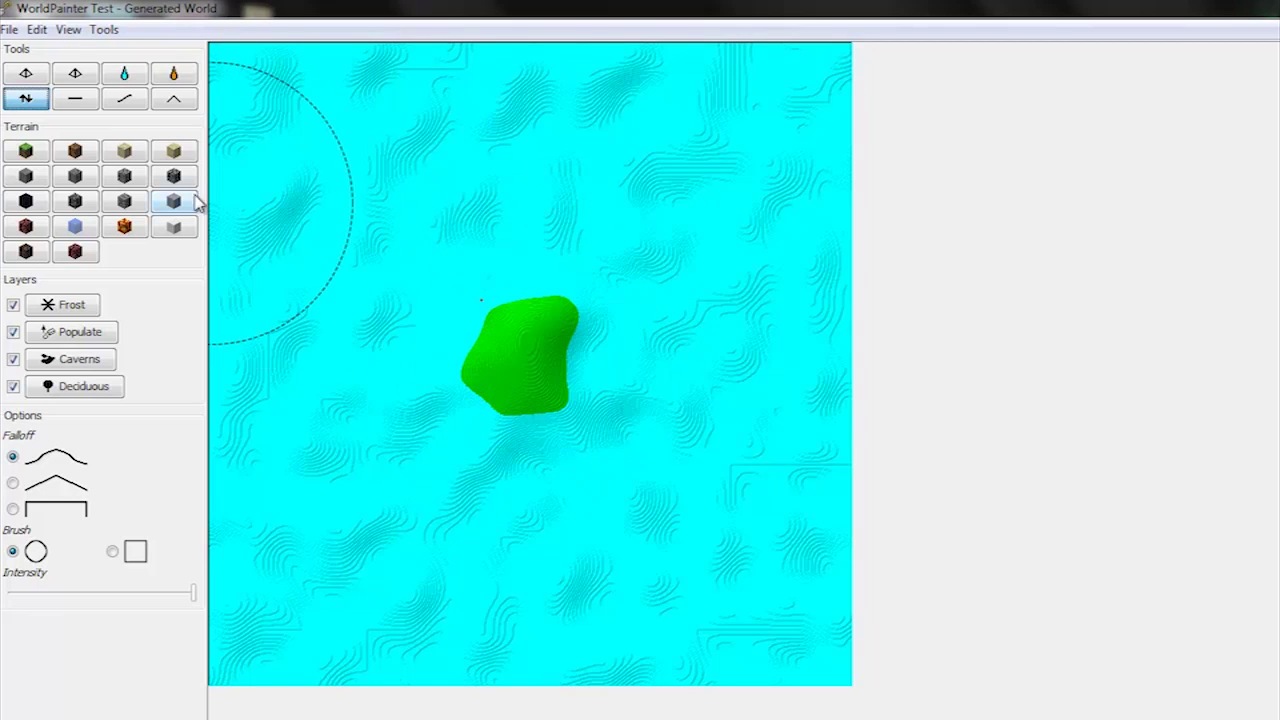
pyautogui.click(75, 98)
pyautogui.scroll(-4, 503, 400)
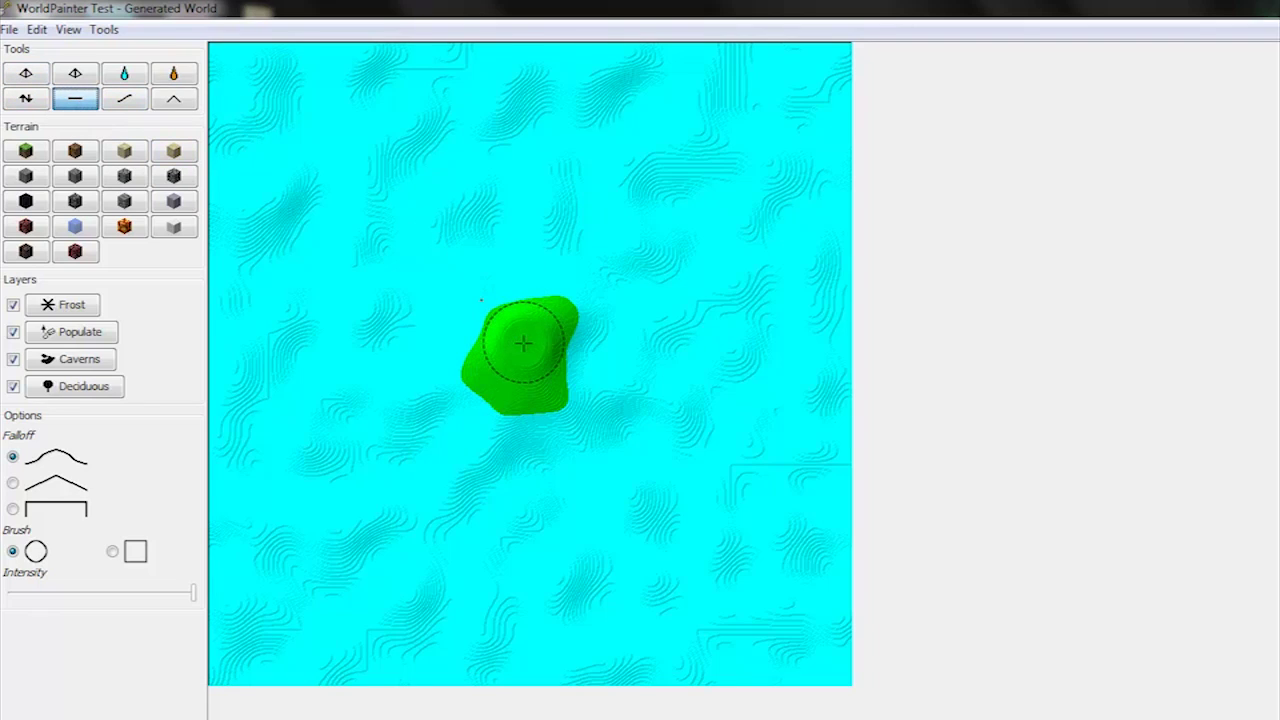
# Level the island's top with the Flatten brush and lower a curved bite from its east edge
pyautogui.moveTo(523, 343)
pyautogui.mouseDown()
pyautogui.moveTo(494, 373)
pyautogui.moveTo(531, 388)
pyautogui.moveTo(528, 342)
pyautogui.moveTo(500, 366)
pyautogui.mouseUp()
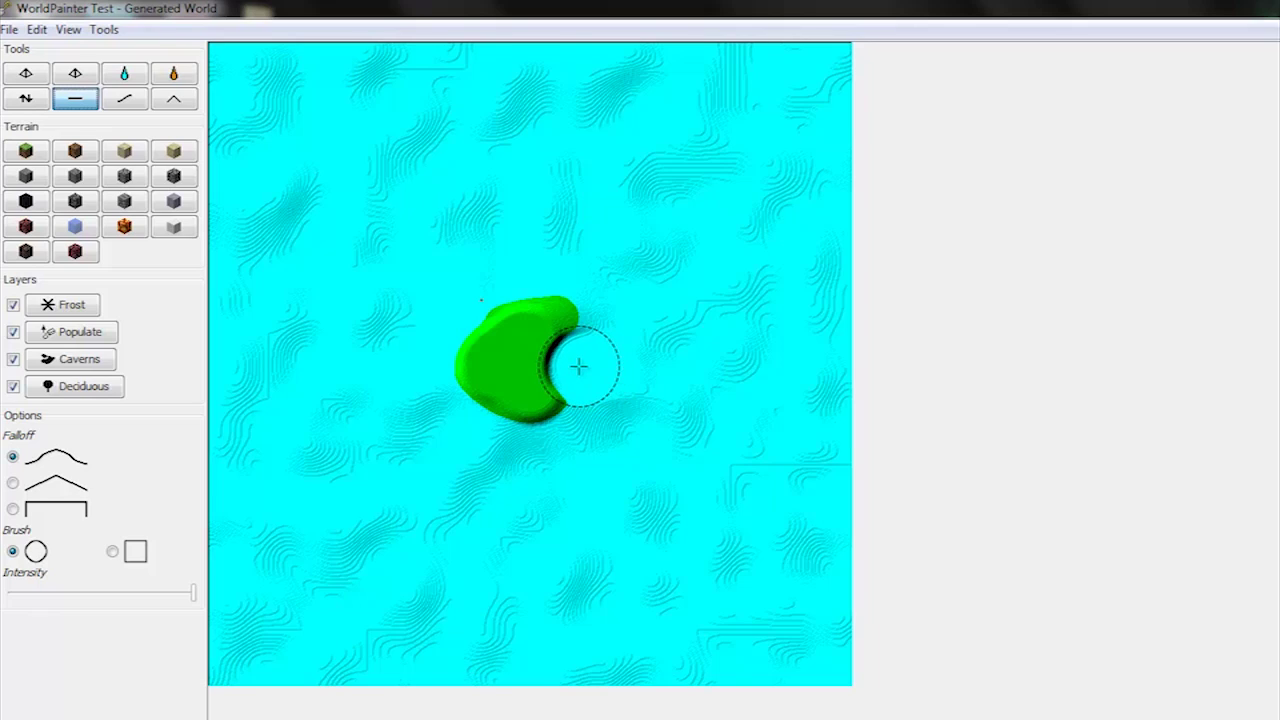
pyautogui.moveTo(581, 368); pyautogui.dragTo(553, 345)
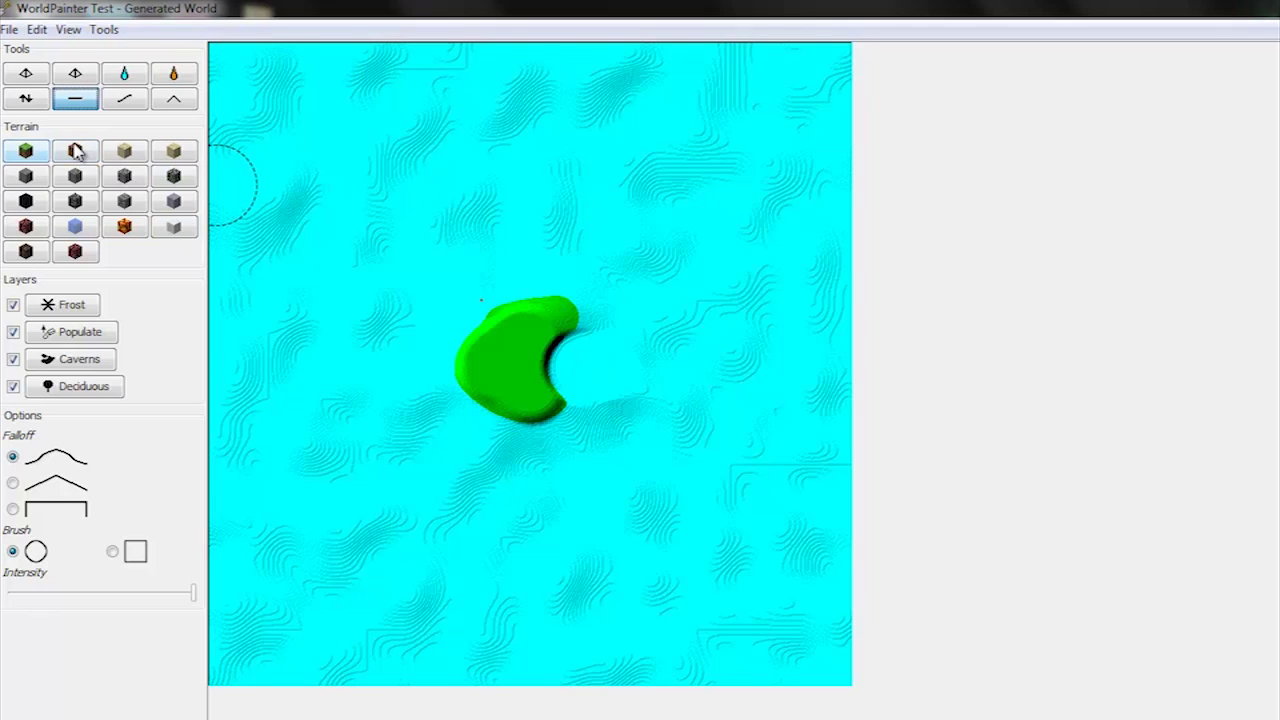
# Select the Sand terrain tile and reselect the terrain-shaping tool
pyautogui.click(122, 160)
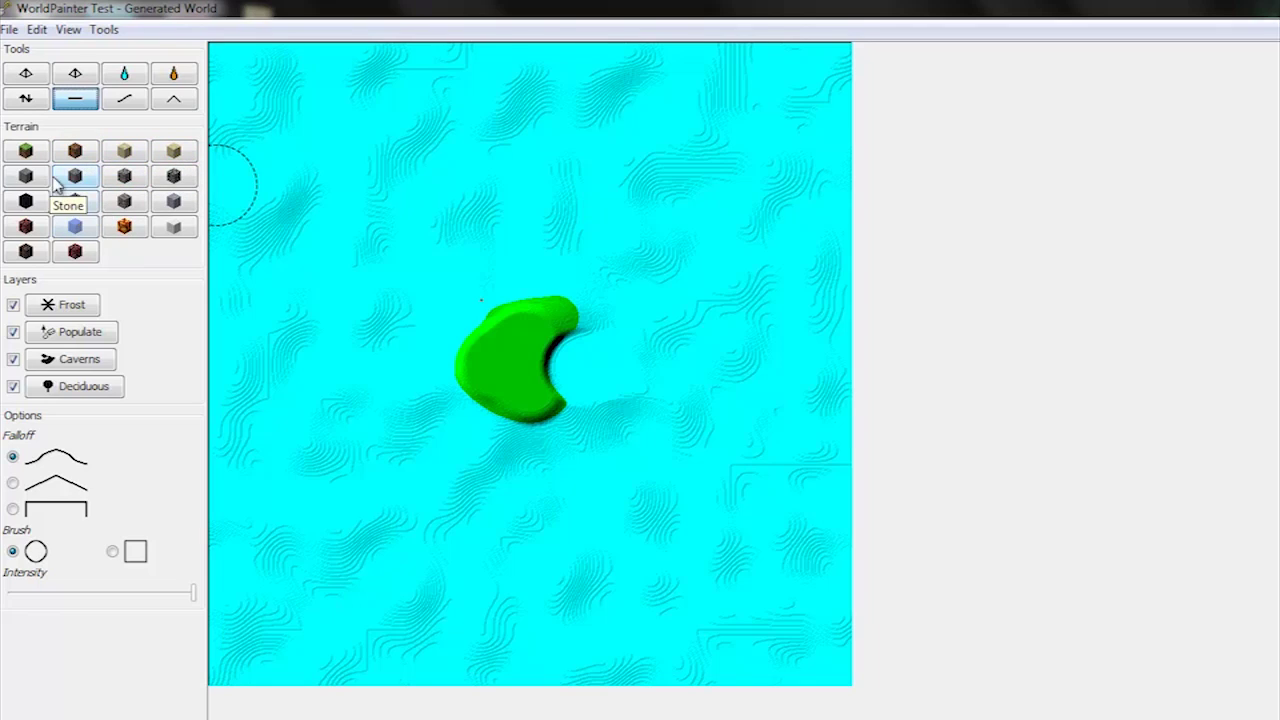
pyautogui.click(124, 152)
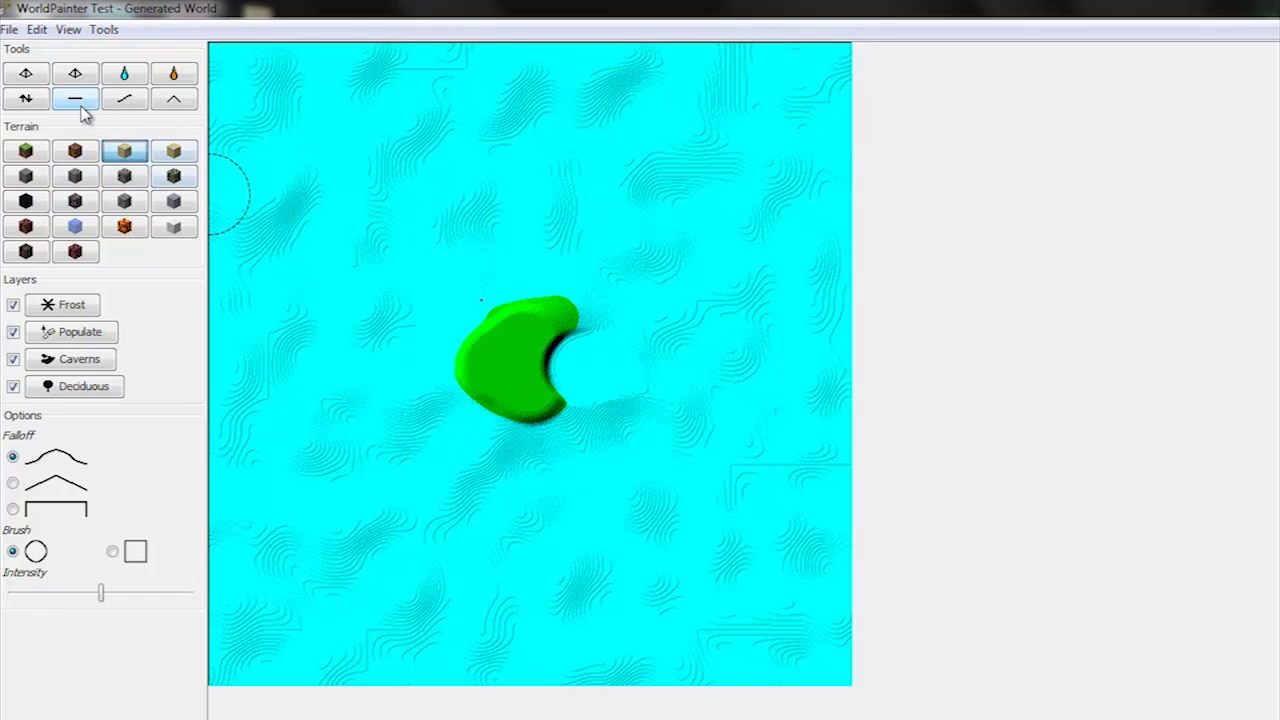
pyautogui.click(121, 104)
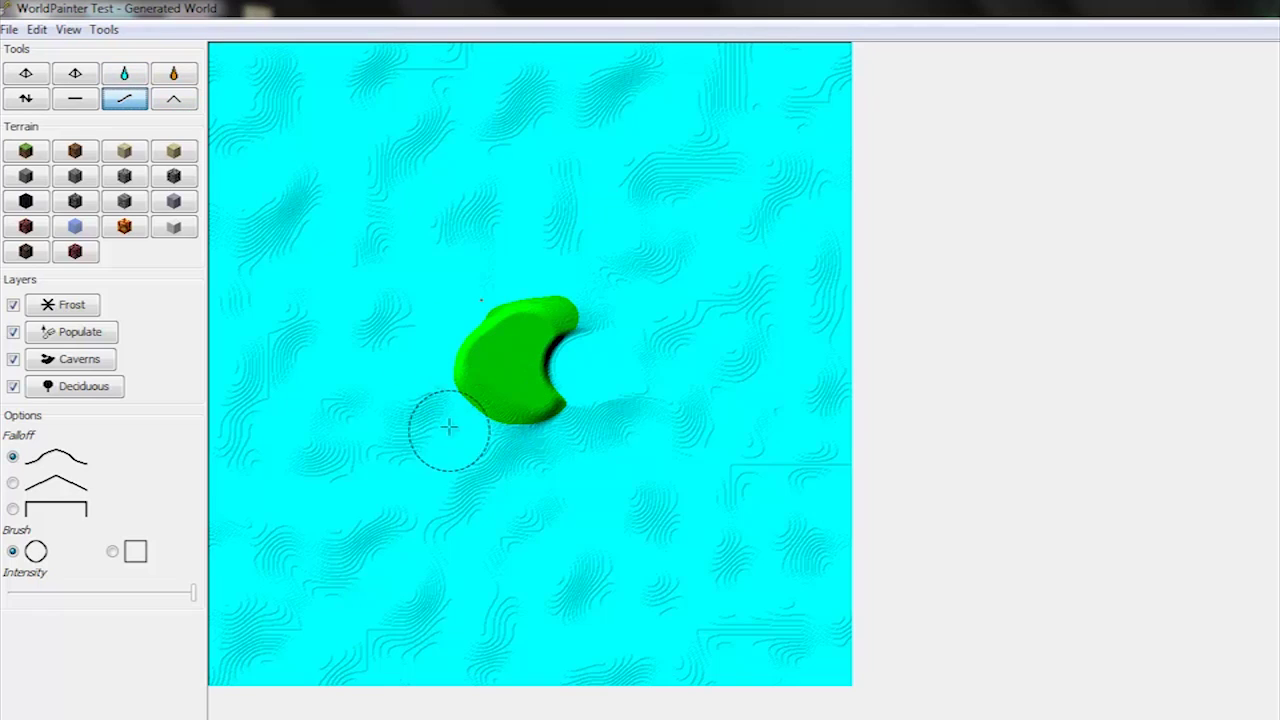
pyautogui.click(124, 150)
# Paint medium-intensity sand over the island's southwest tip
pyautogui.click(182, 148)
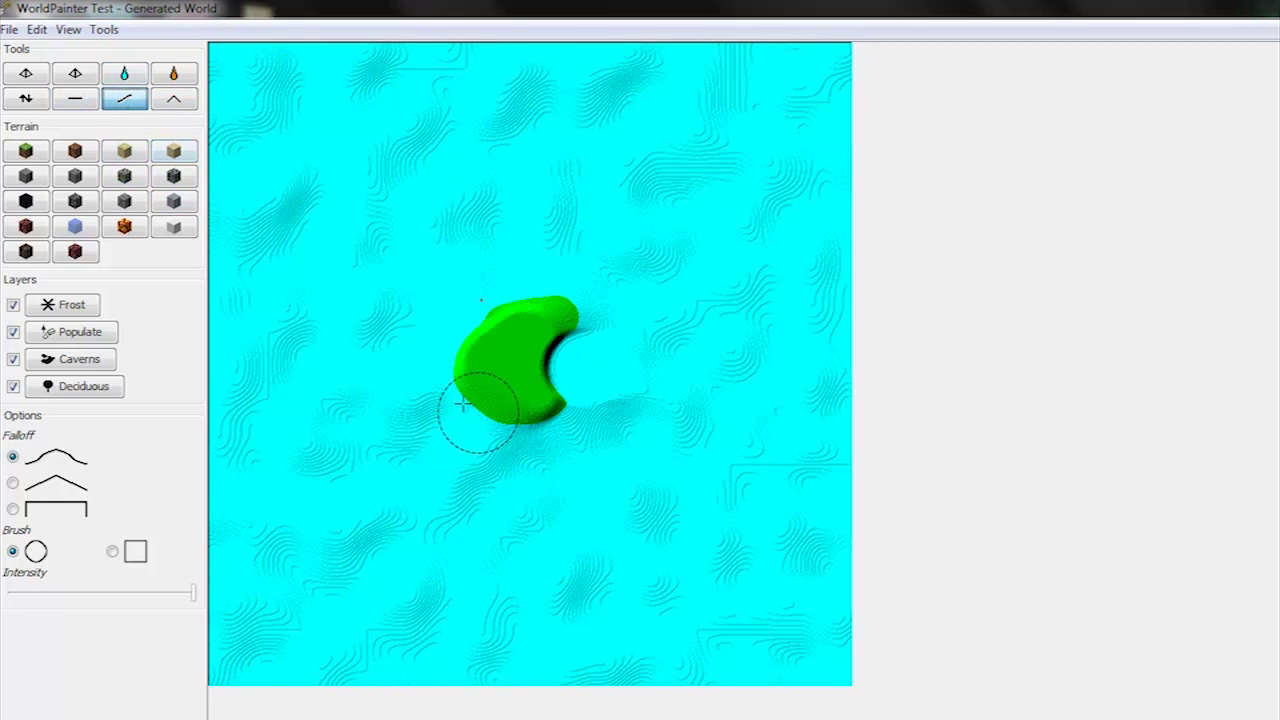
pyautogui.click(92, 101)
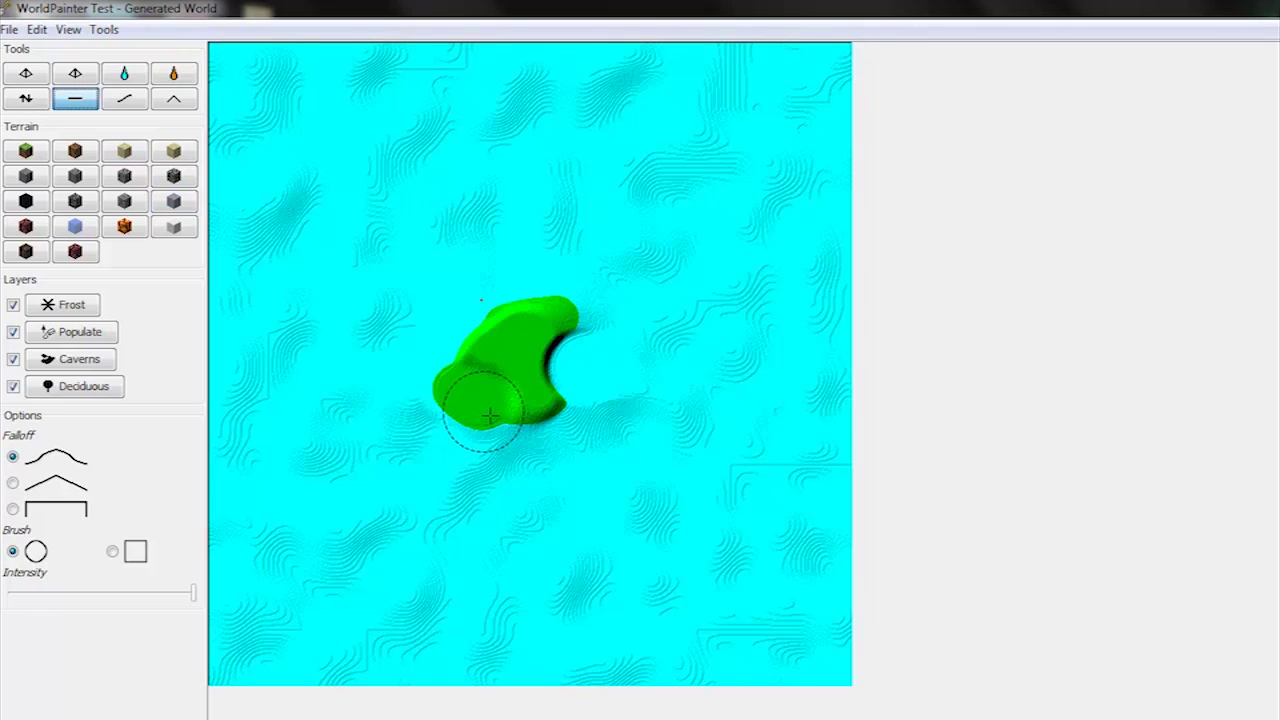
pyautogui.click(124, 150)
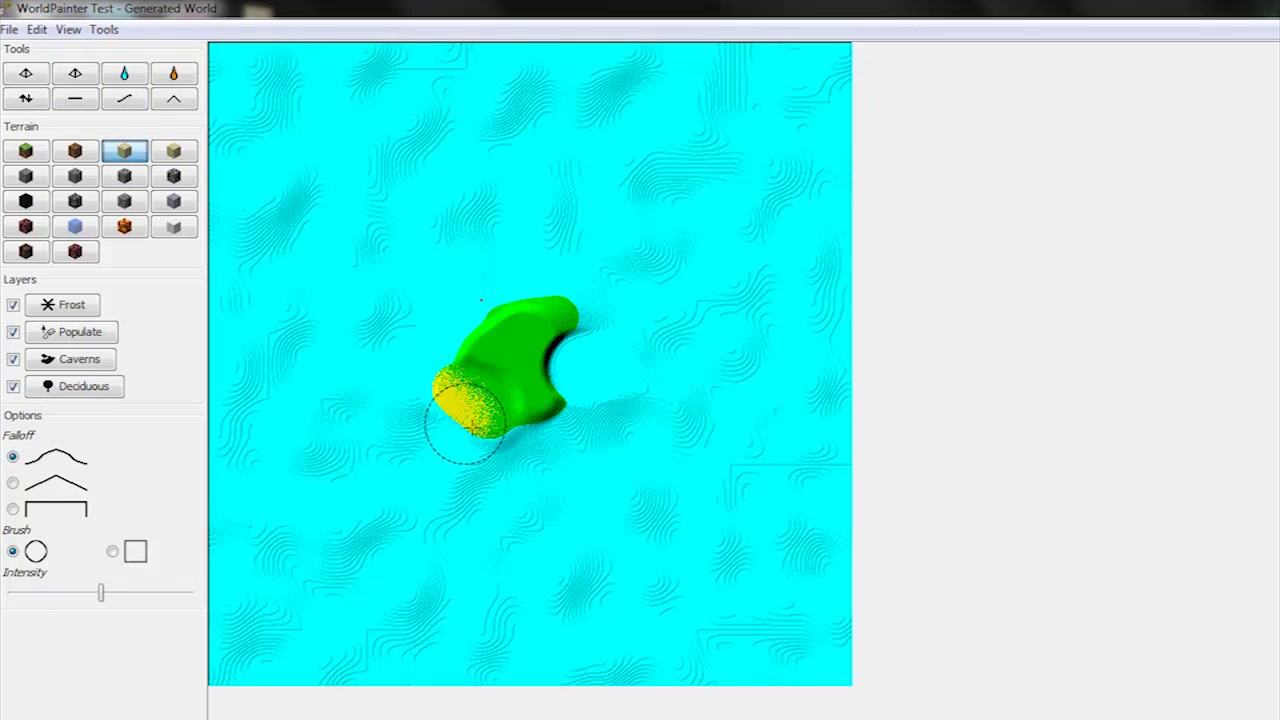
pyautogui.moveTo(477, 430); pyautogui.dragTo(459, 417)
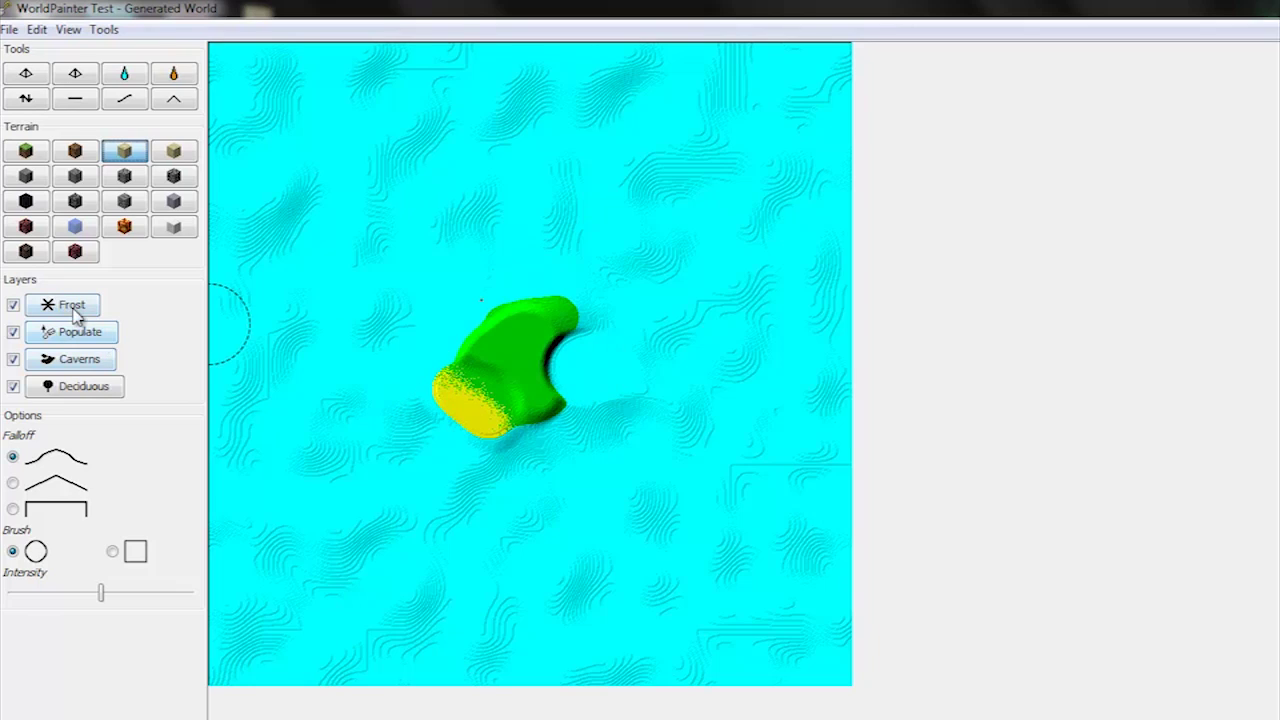
# Paint the Deciduous tree layer and a Caverns layer across the island's grassy interior
pyautogui.click(82, 386)
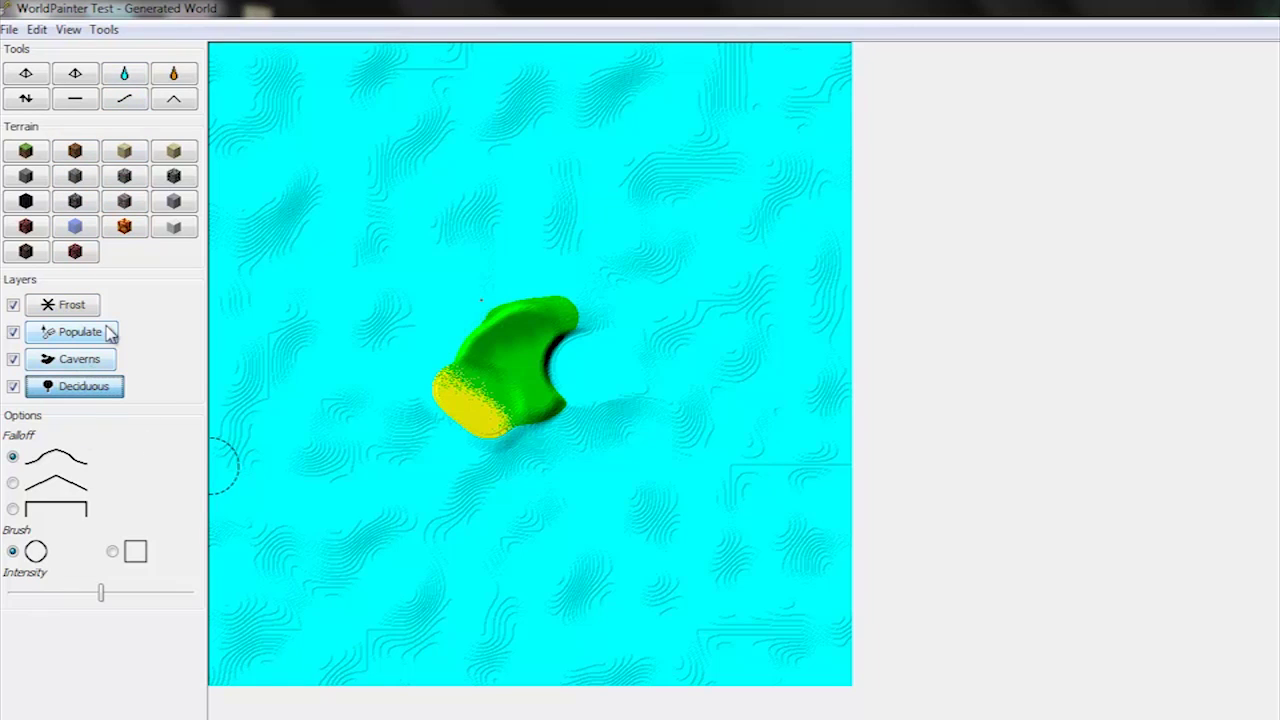
pyautogui.click(75, 360)
pyautogui.moveTo(500, 335)
pyautogui.mouseDown()
pyautogui.moveTo(531, 323)
pyautogui.moveTo(480, 356)
pyautogui.moveTo(506, 387)
pyautogui.moveTo(528, 395)
pyautogui.moveTo(509, 364)
pyautogui.moveTo(545, 315)
pyautogui.mouseUp()
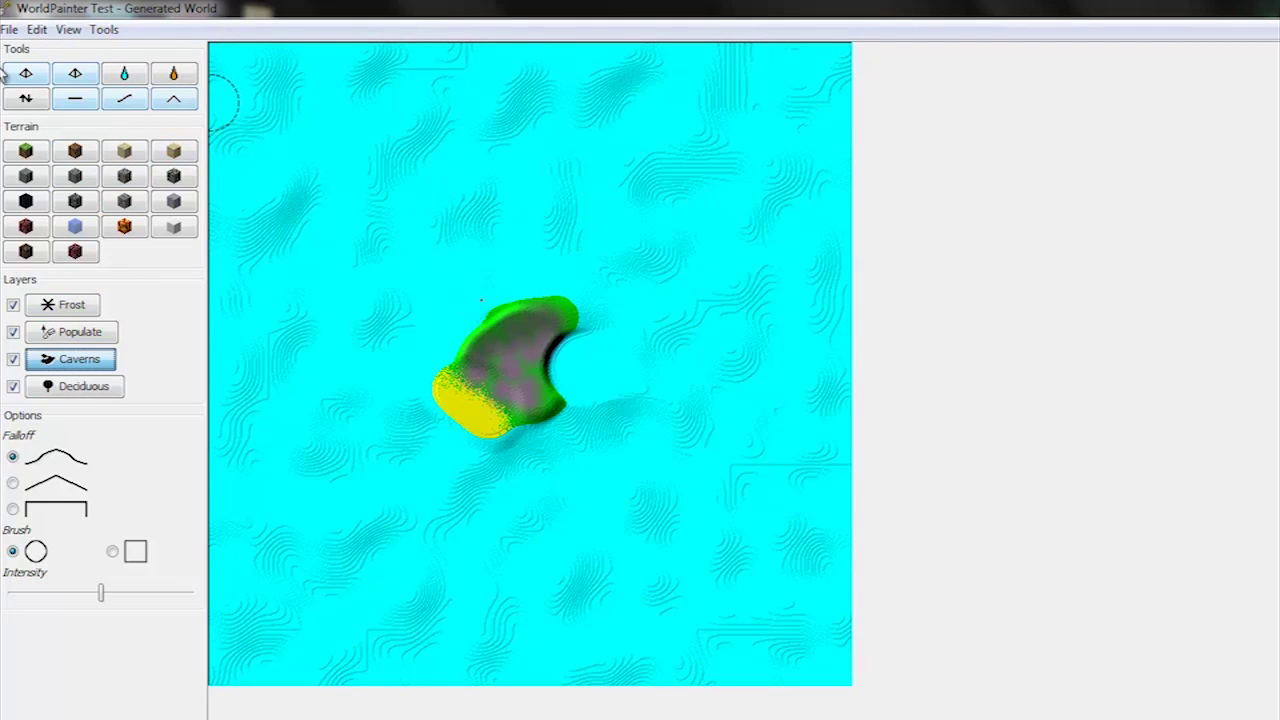
pyautogui.click(10, 31)
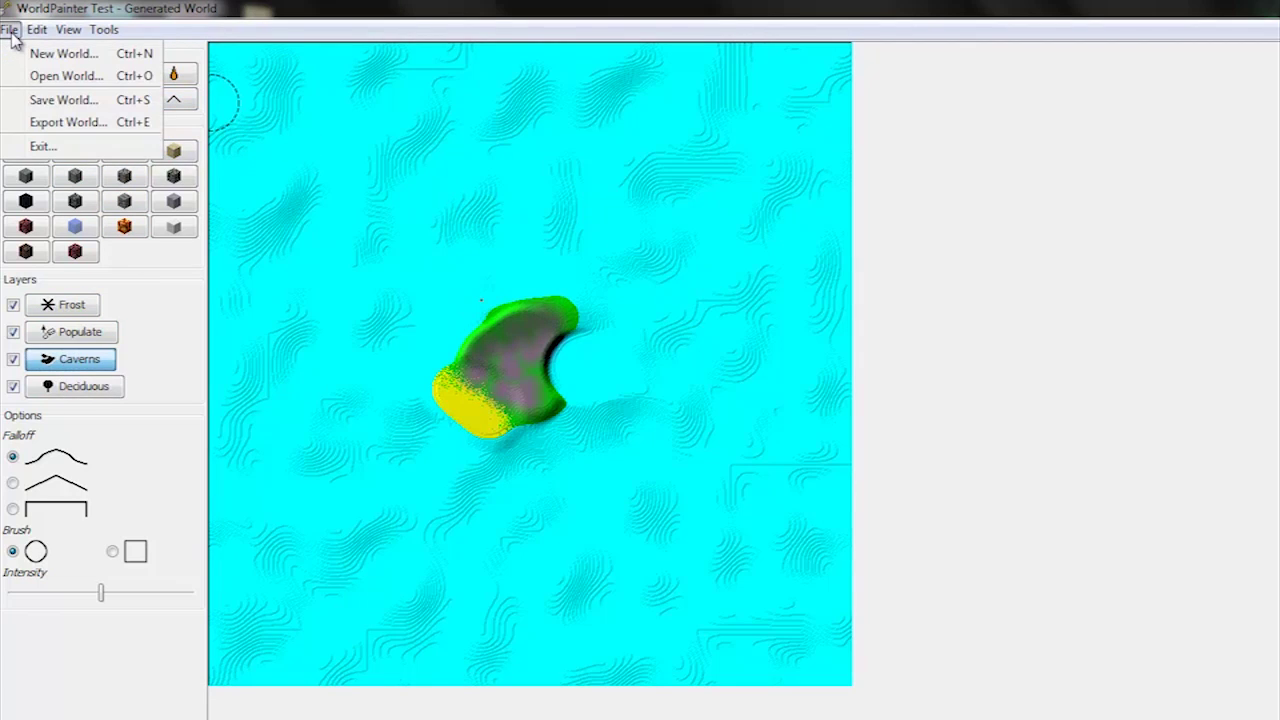
# Export Generated World via Export World, accepting the low spawn point warning with Yes
pyautogui.click(64, 121)
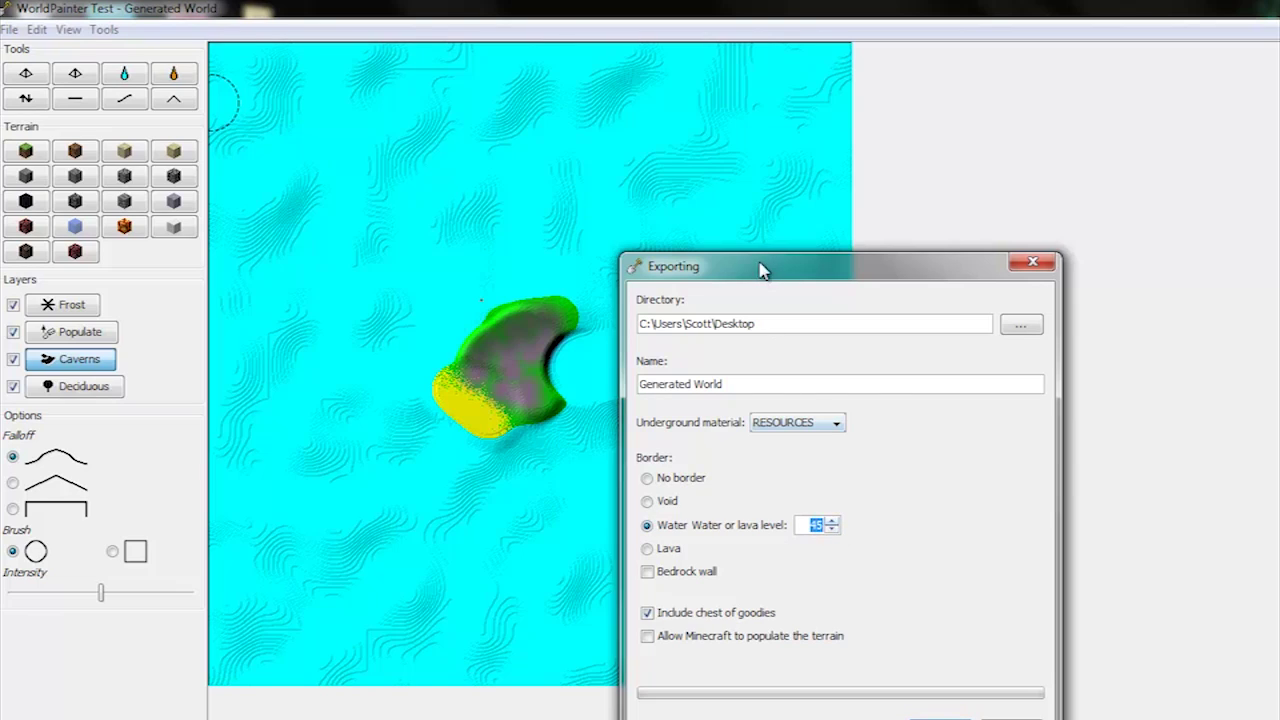
pyautogui.moveTo(760, 270); pyautogui.dragTo(806, 254)
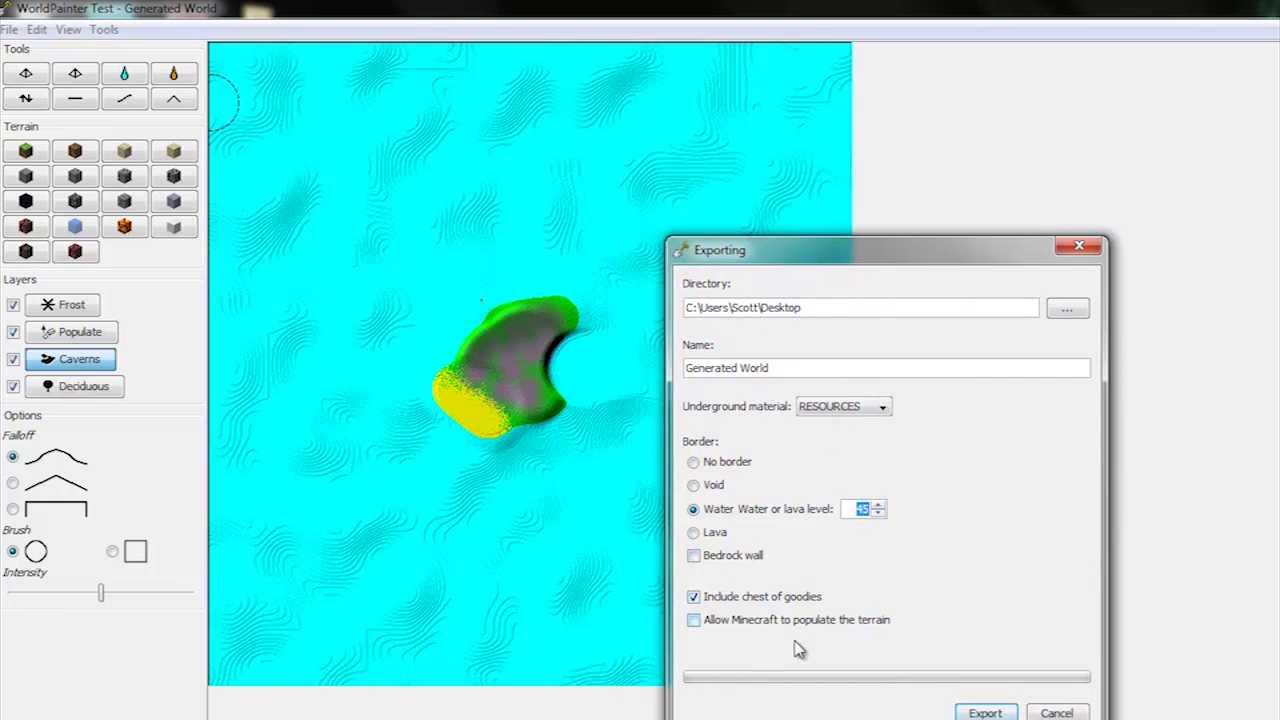
pyautogui.click(985, 712)
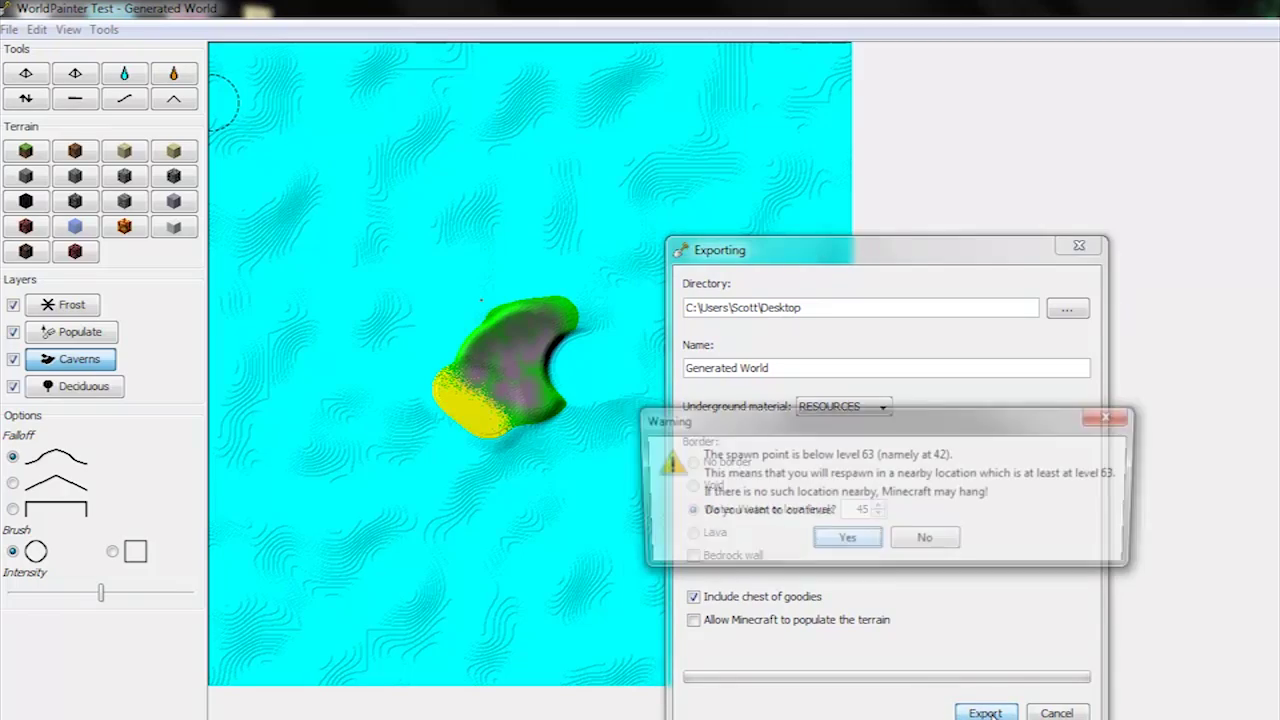
pyautogui.click(846, 541)
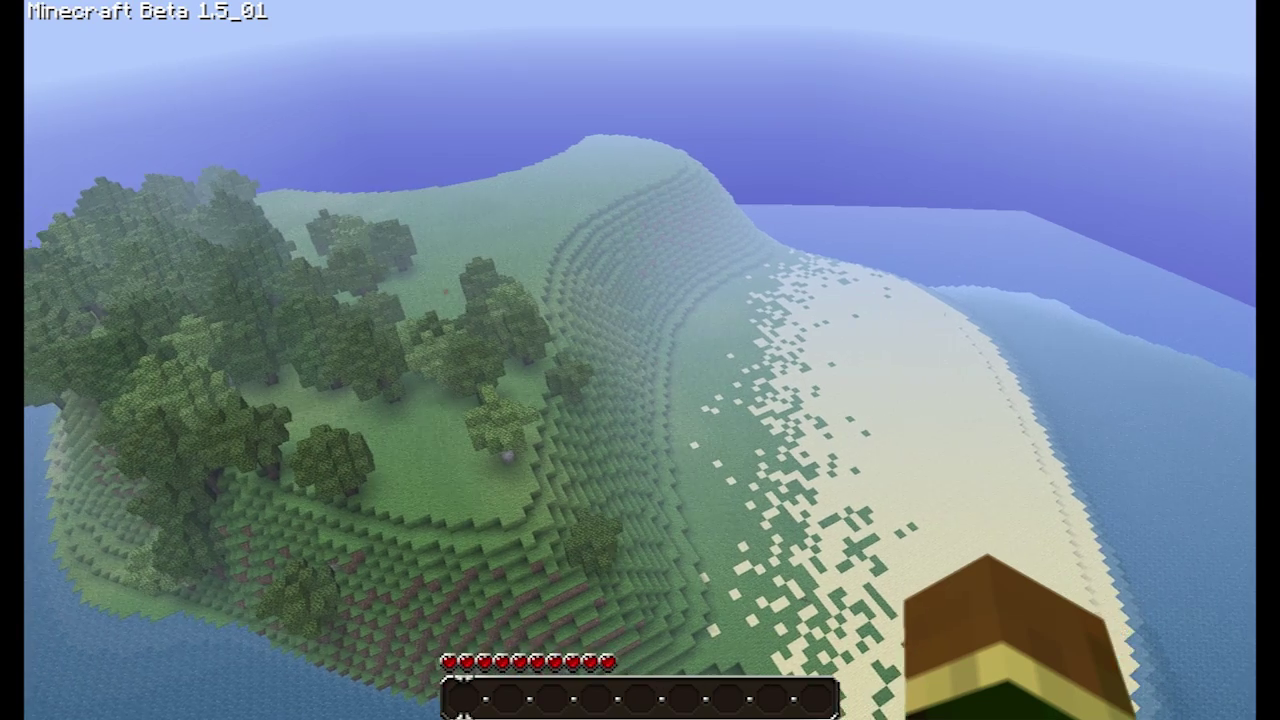